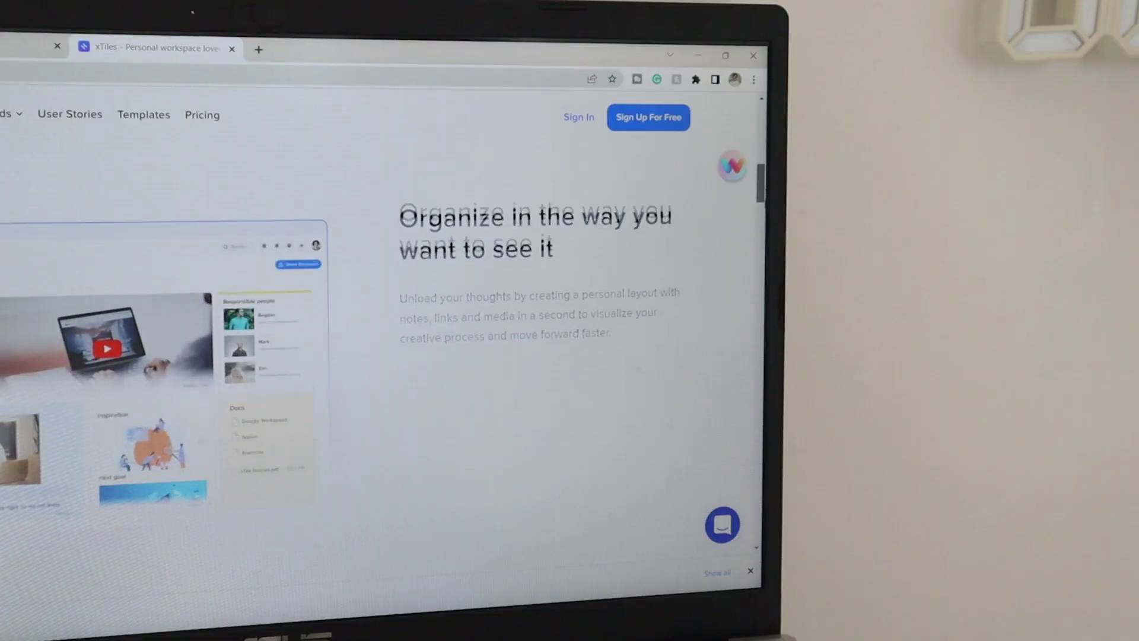
Scroll down the workspace grid and open the PERSONAL document.
scroll(380, 326, "down", 5)
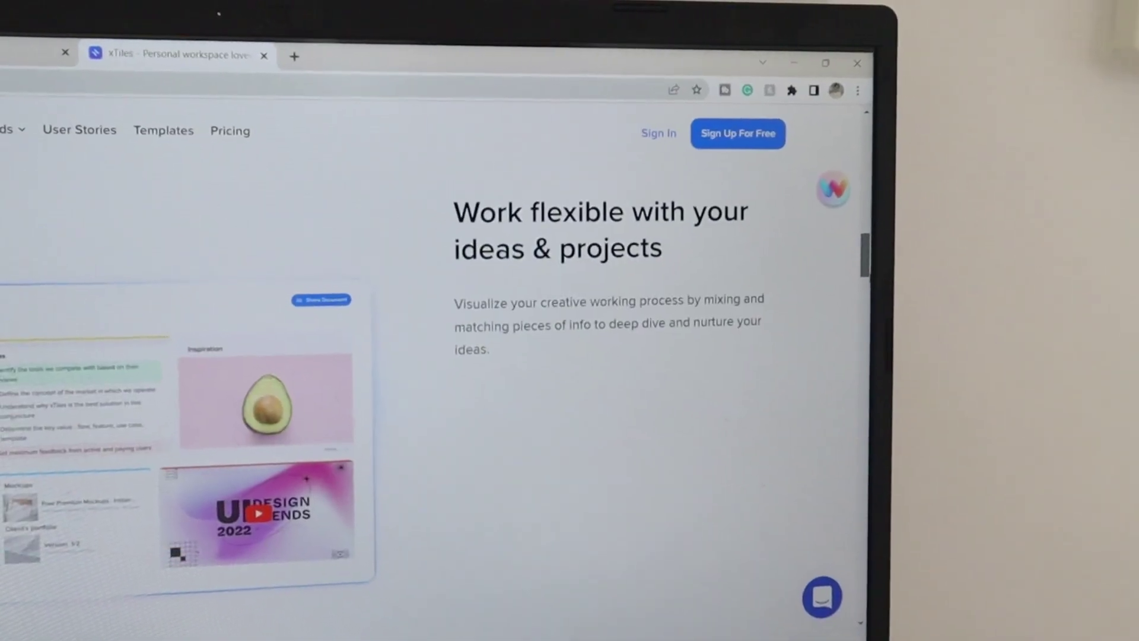
scroll(594, 296, "down", 2)
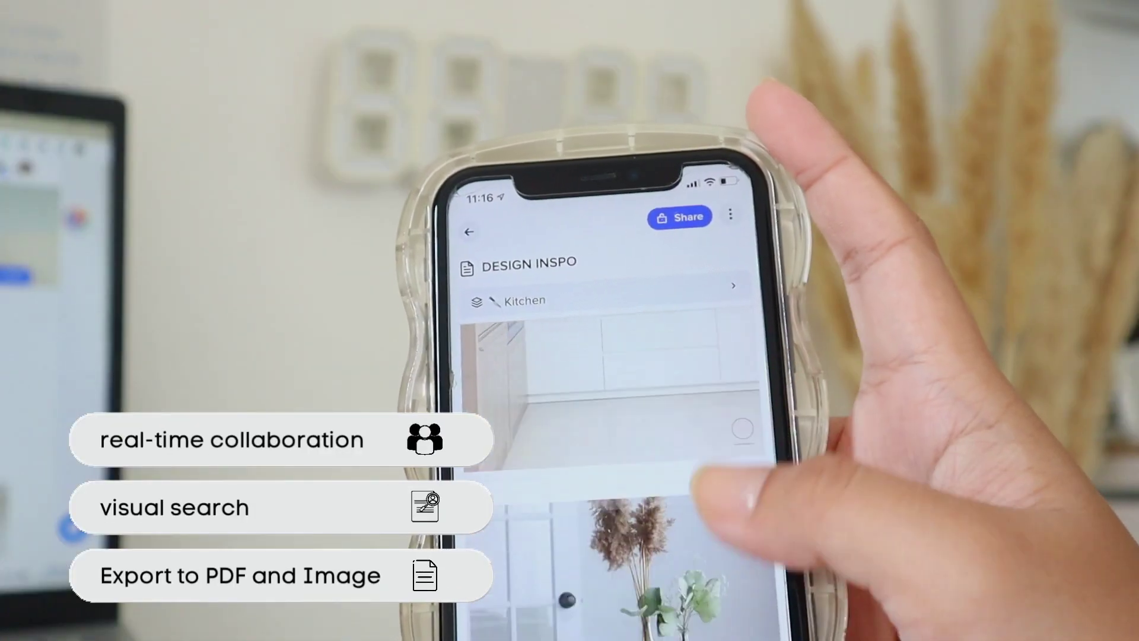
scroll(606, 416, "down", 5)
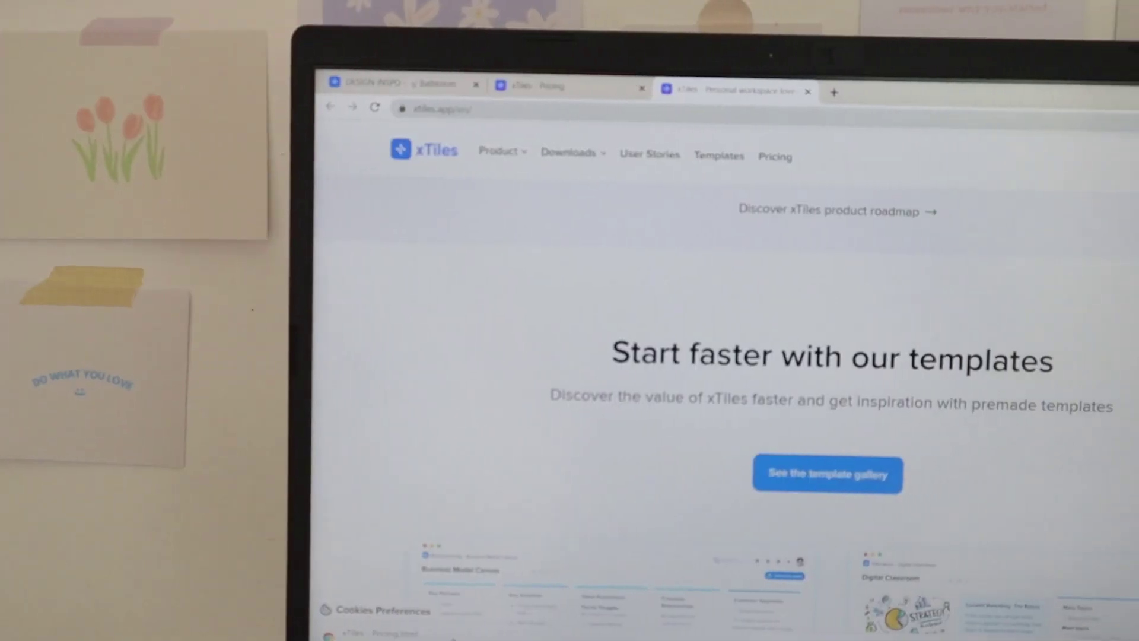
scroll(754, 415, "down", 3)
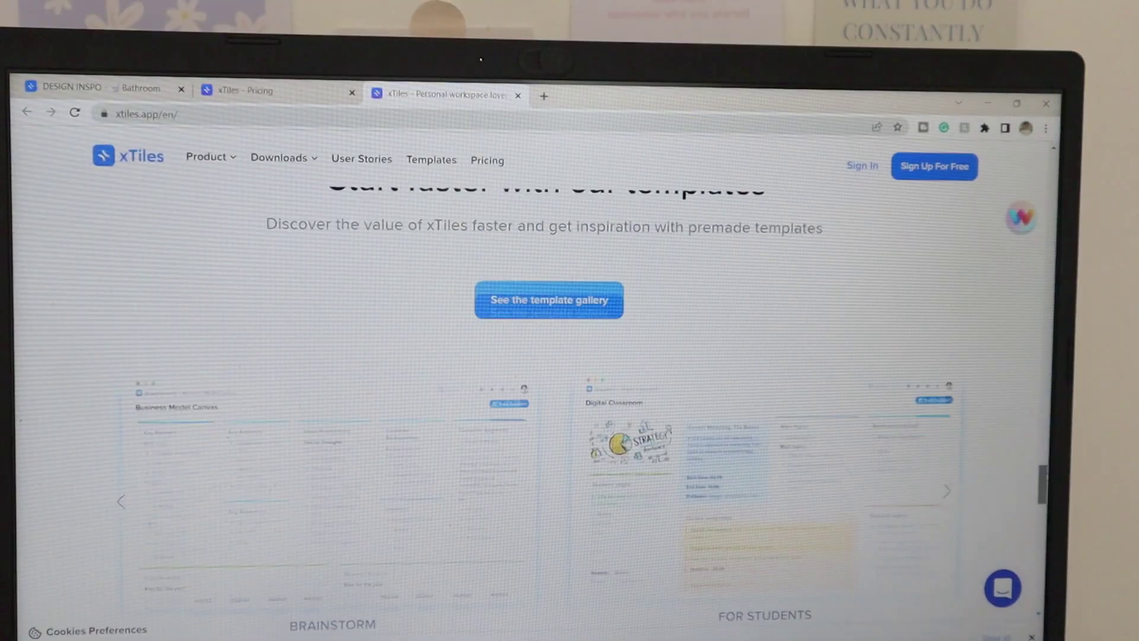
scroll(570, 385, "down", 2)
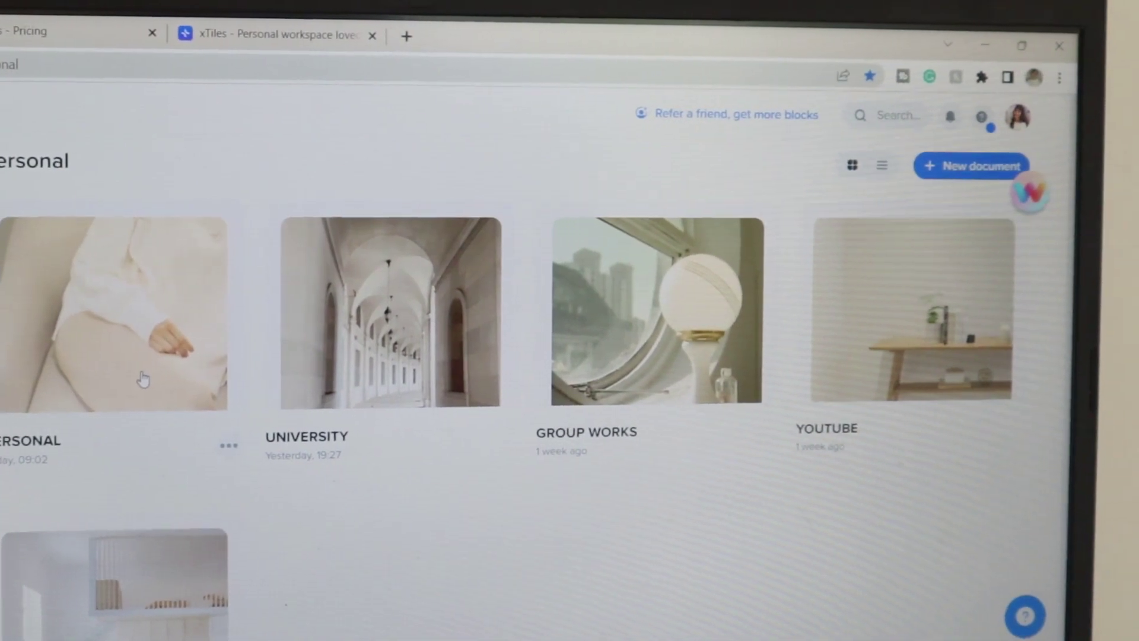
left_click(132, 380)
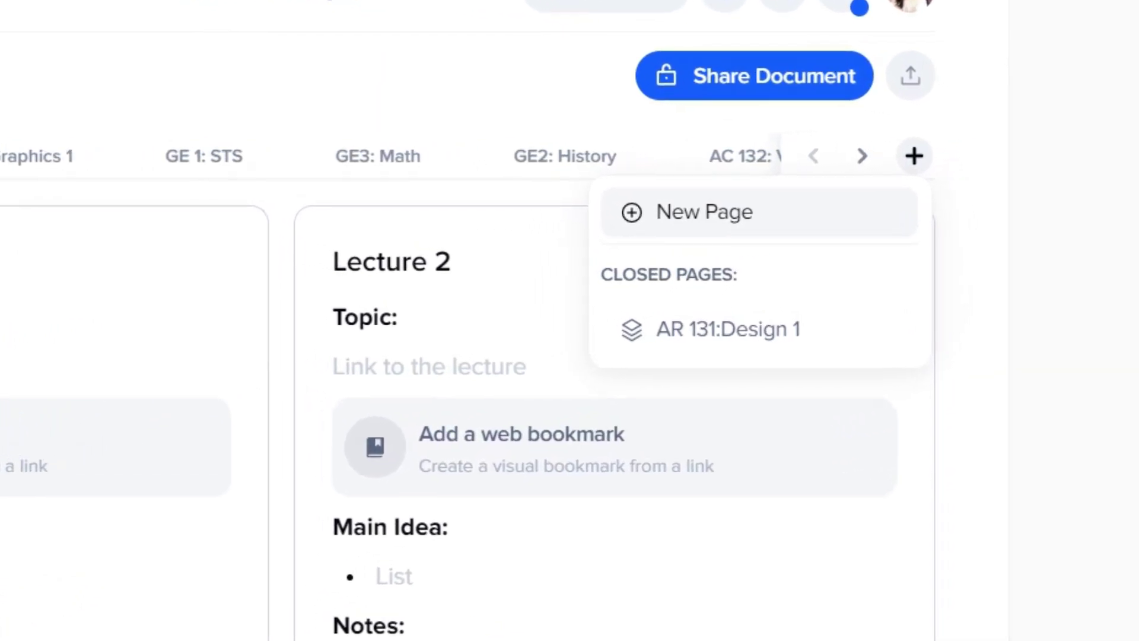
Add a new page with the + beside the page tabs.
left_click(705, 211)
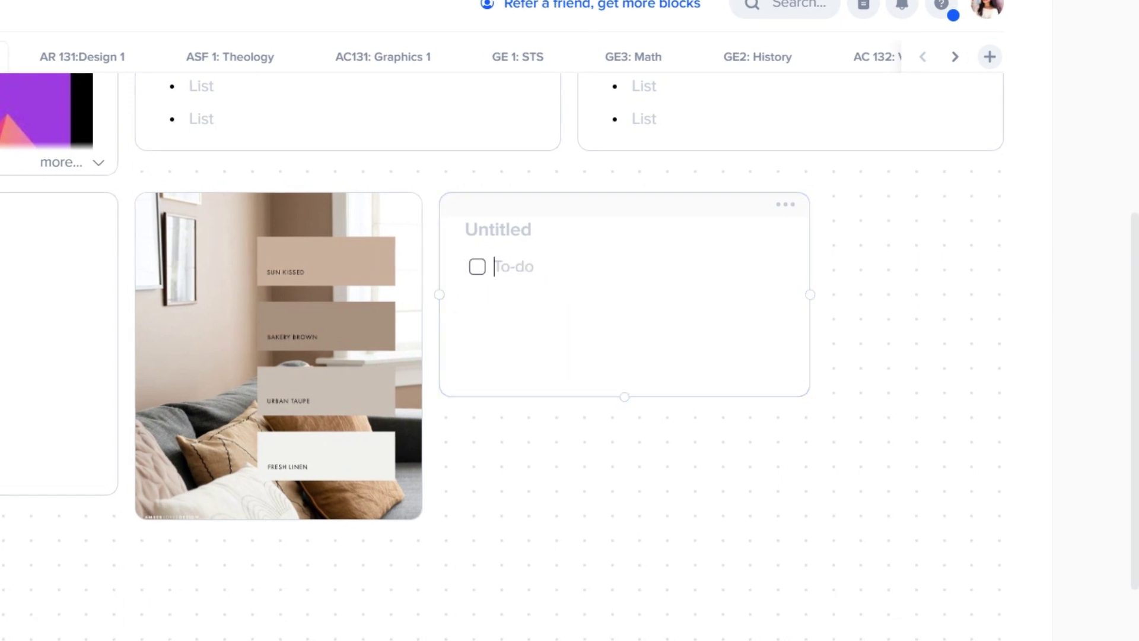
Enter to-do items 'Pass' and 'add' in the new tile and start another item.
type("Pass plate no.7 on Visual Tech")
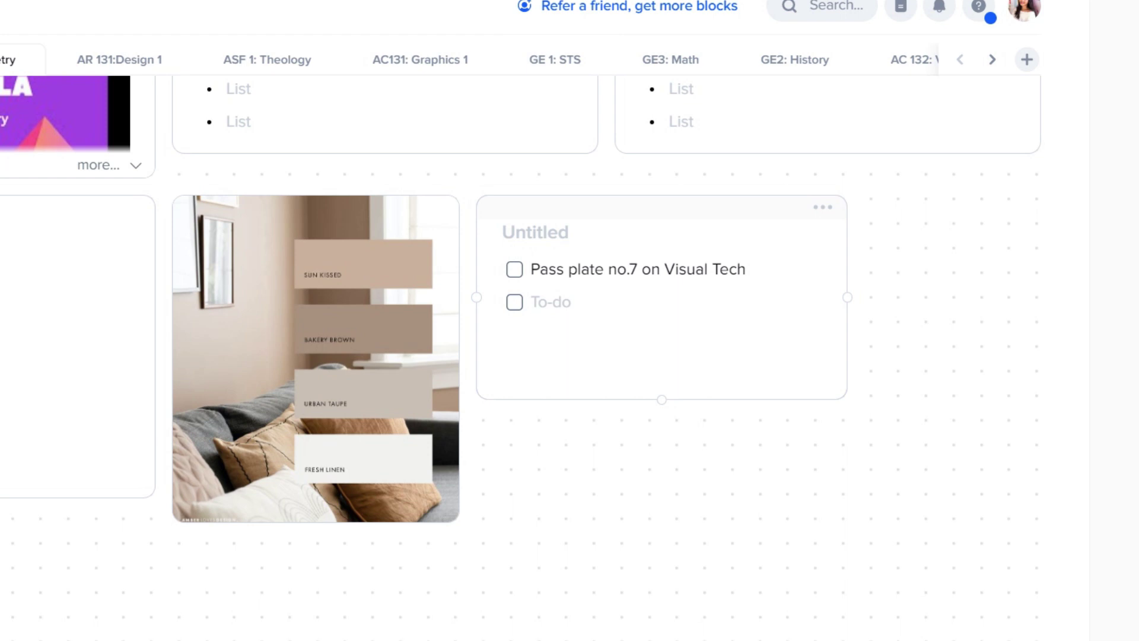
type("add")
key("Return")
type("add")
key("Return")
key("Return")
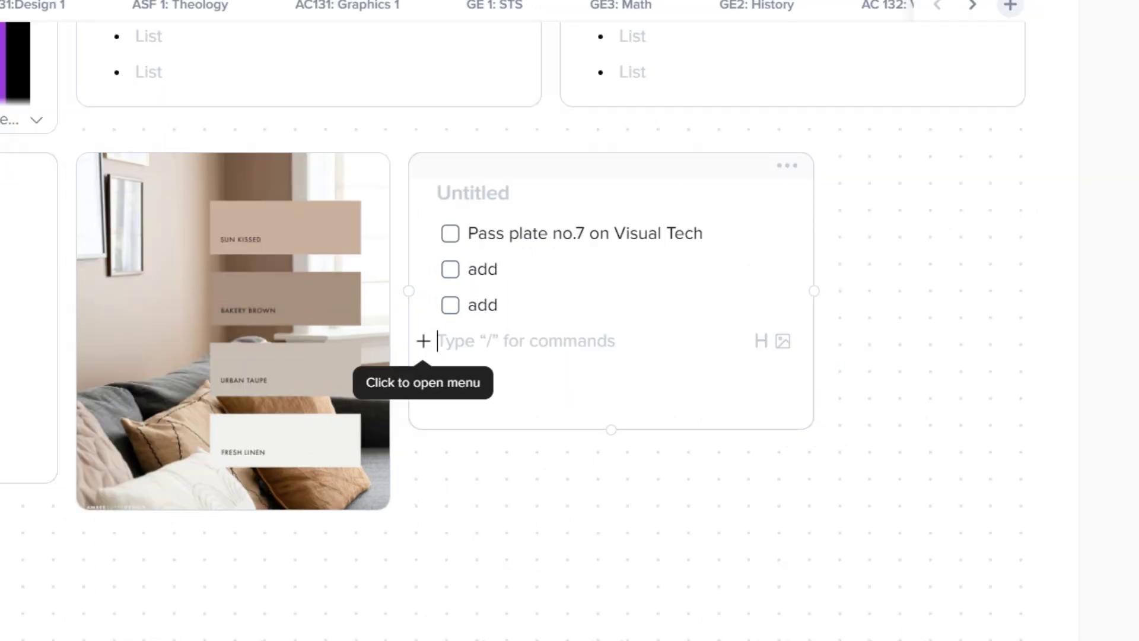
Insert a red banner reading 'This is a ban' and make the tile yellow.
left_click(423, 341)
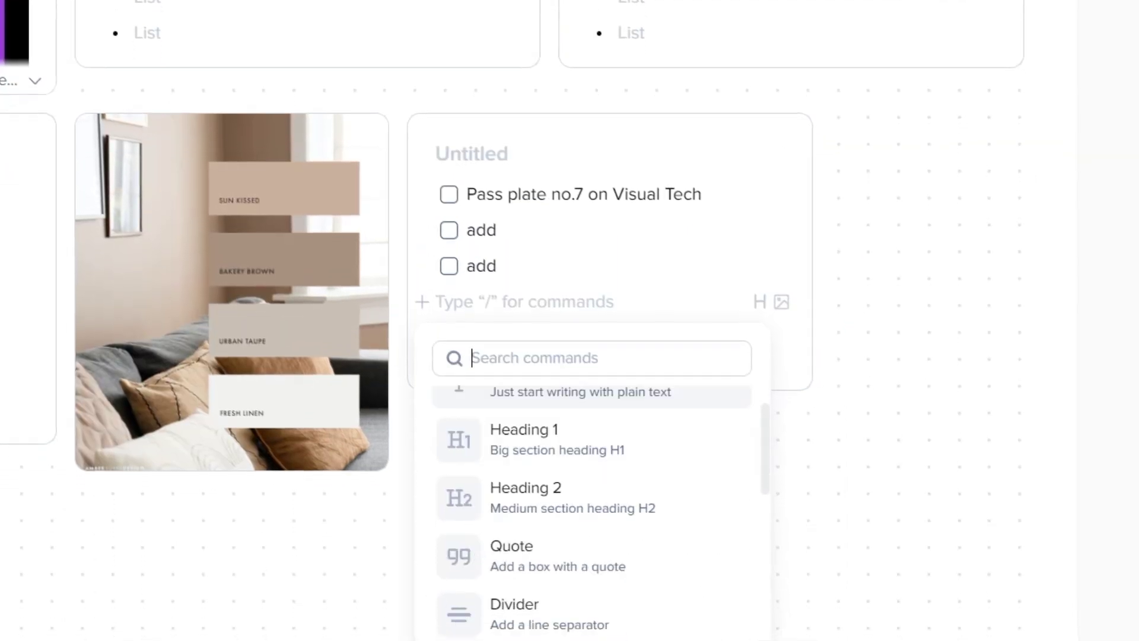
scroll(591, 394, "down", 2)
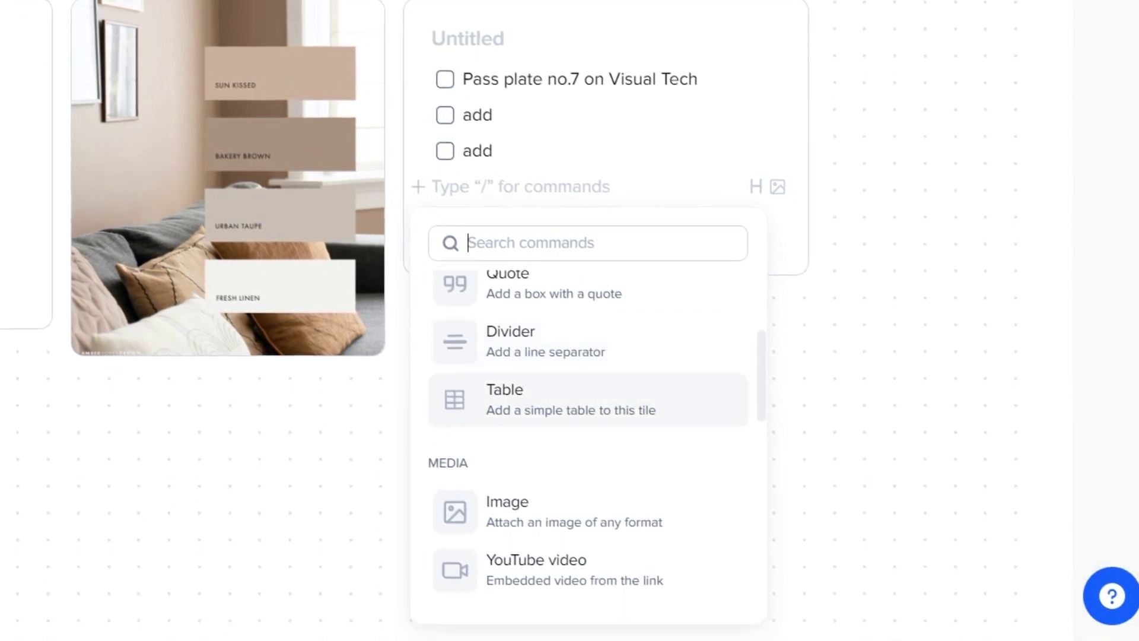
scroll(587, 403, "down", 2)
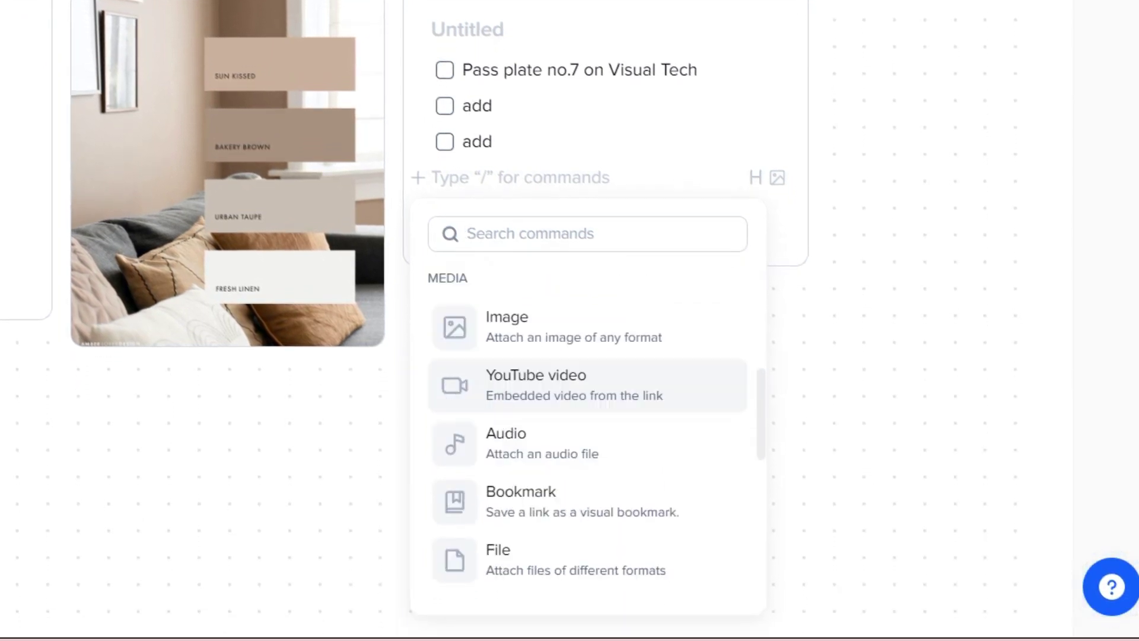
scroll(588, 415, "down", 8)
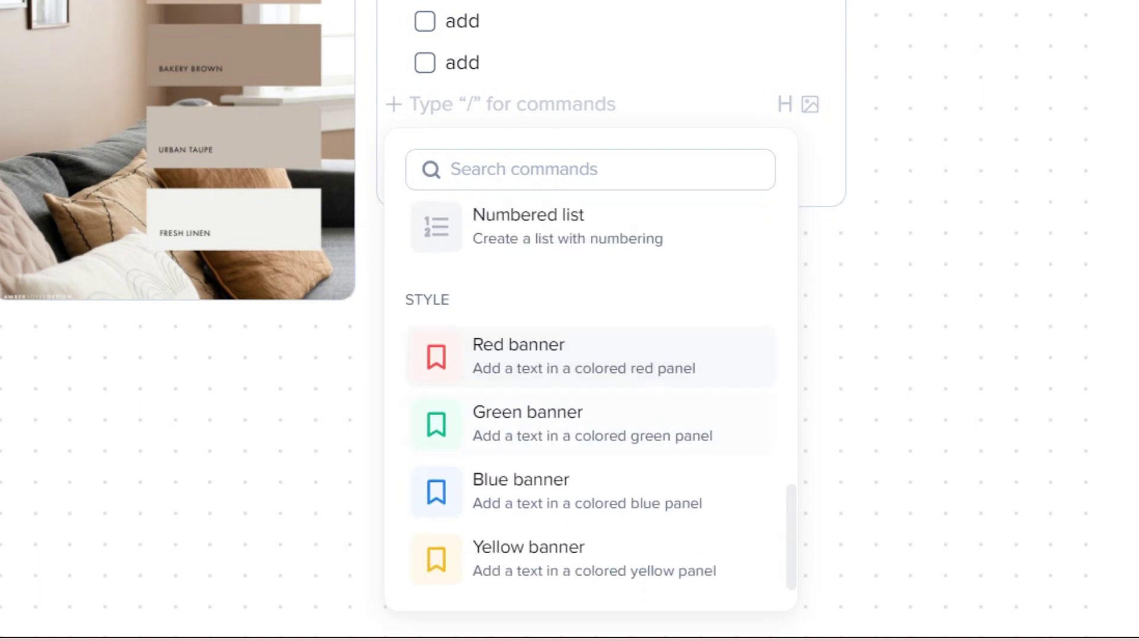
key("Return")
type("This is ")
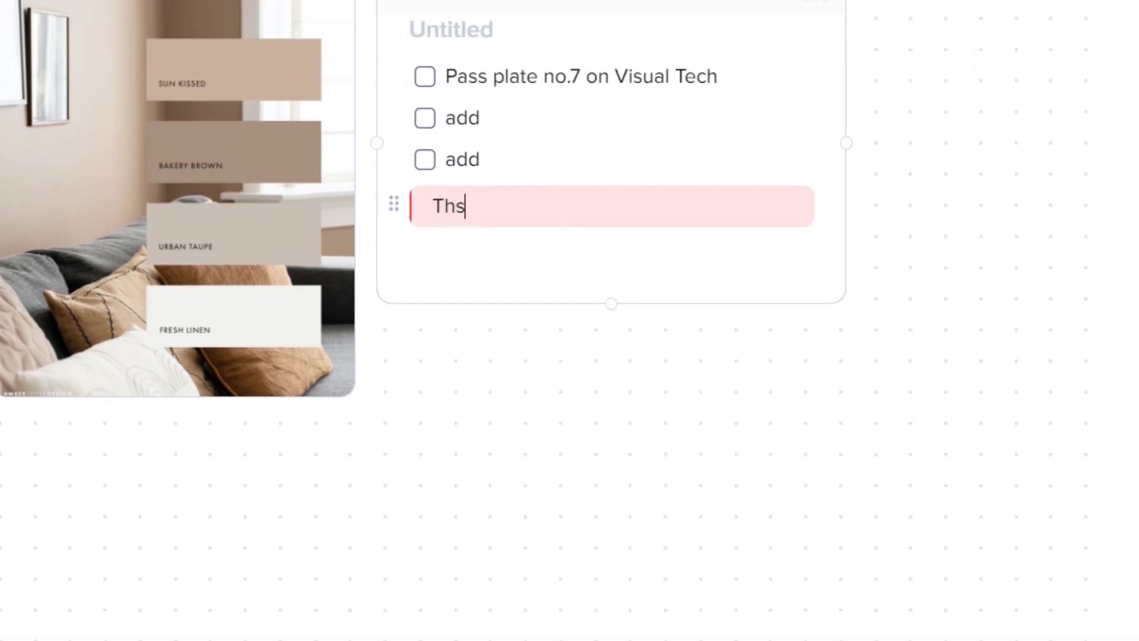
type("a ban")
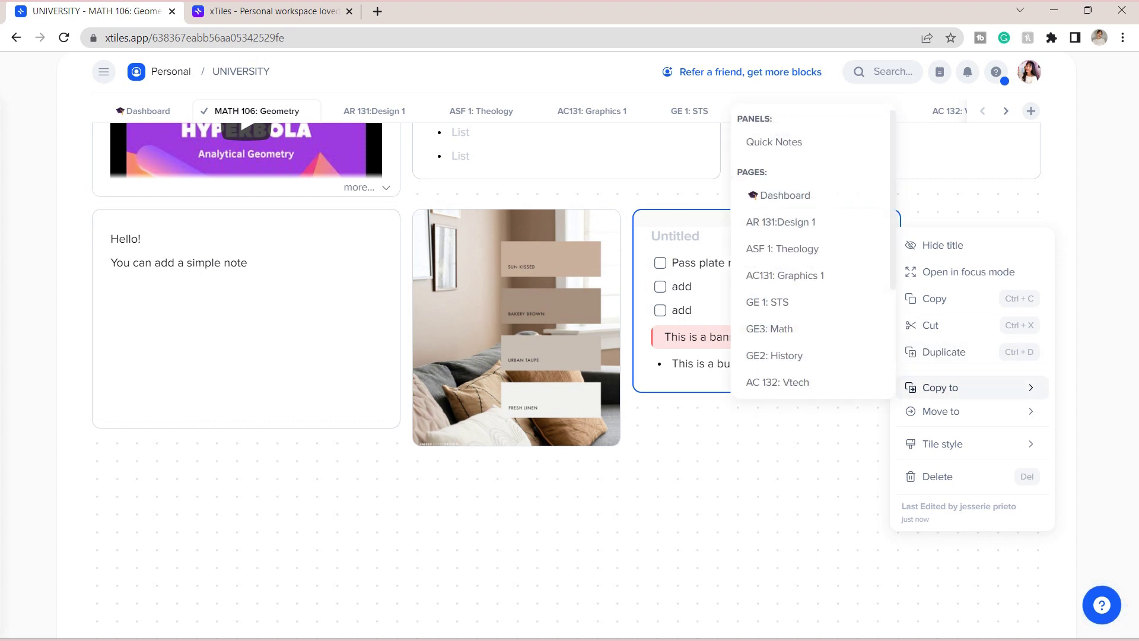
mouse_move(949, 443)
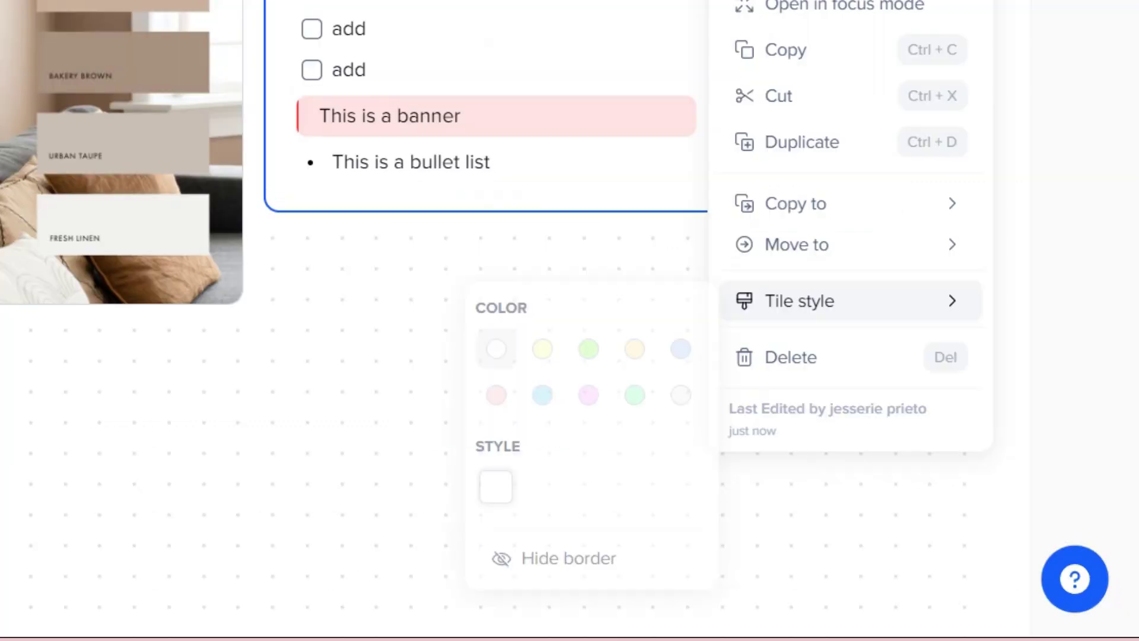
left_click(542, 349)
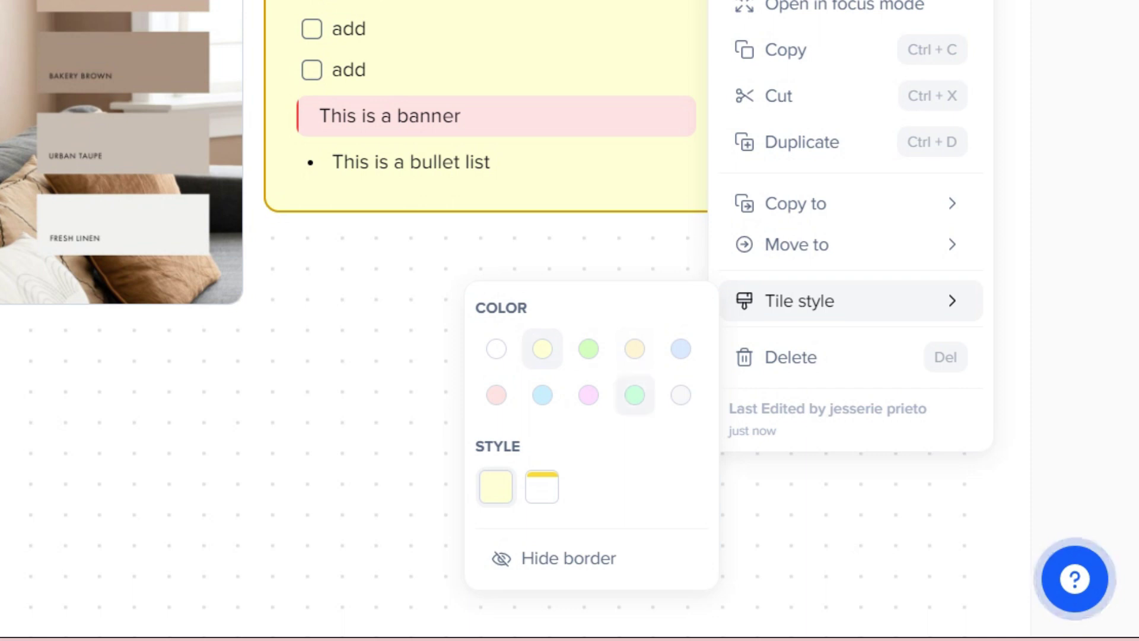
Make the tile mint green, then paste the Google Docs link into Lecture 1's Topic titled 'Cylinder'.
left_click(635, 394)
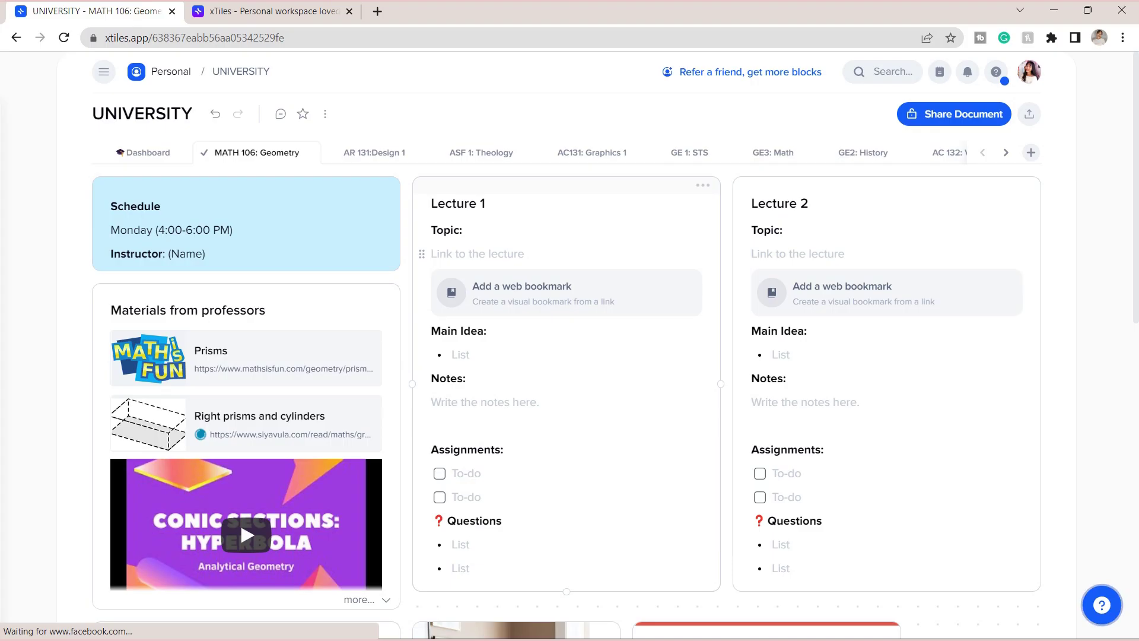
key("ctrl+v")
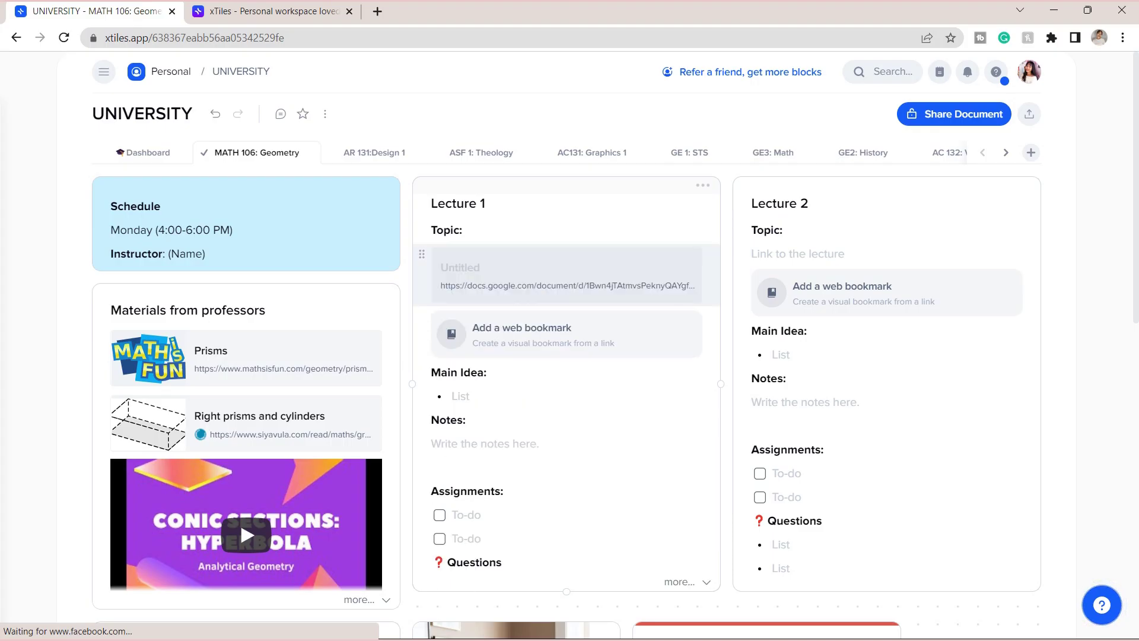
type("Cylin")
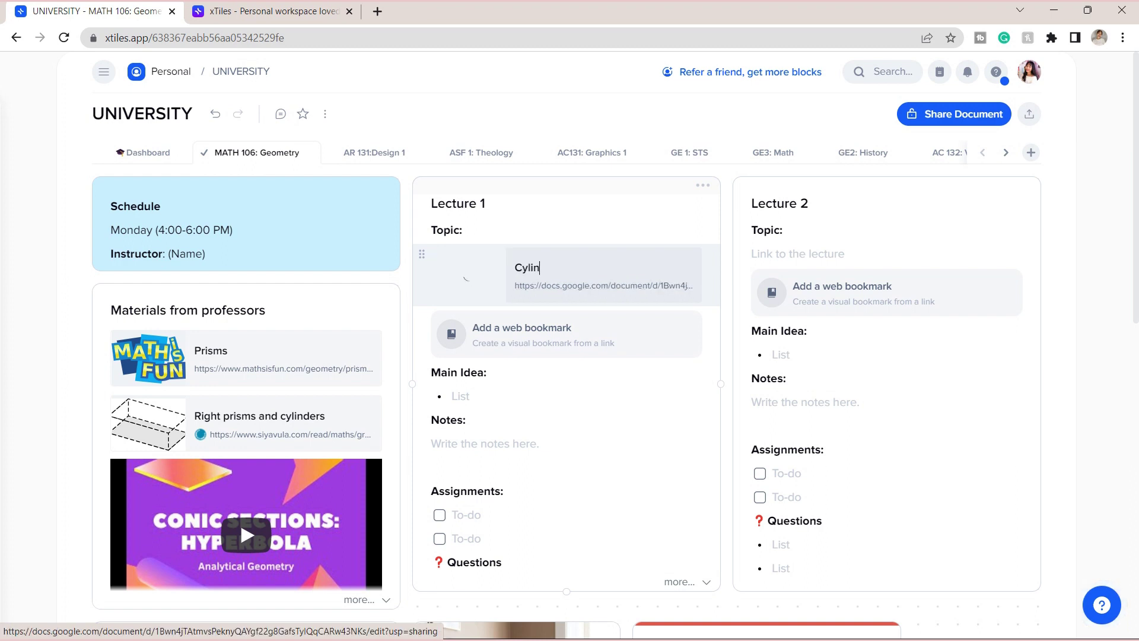
type("der")
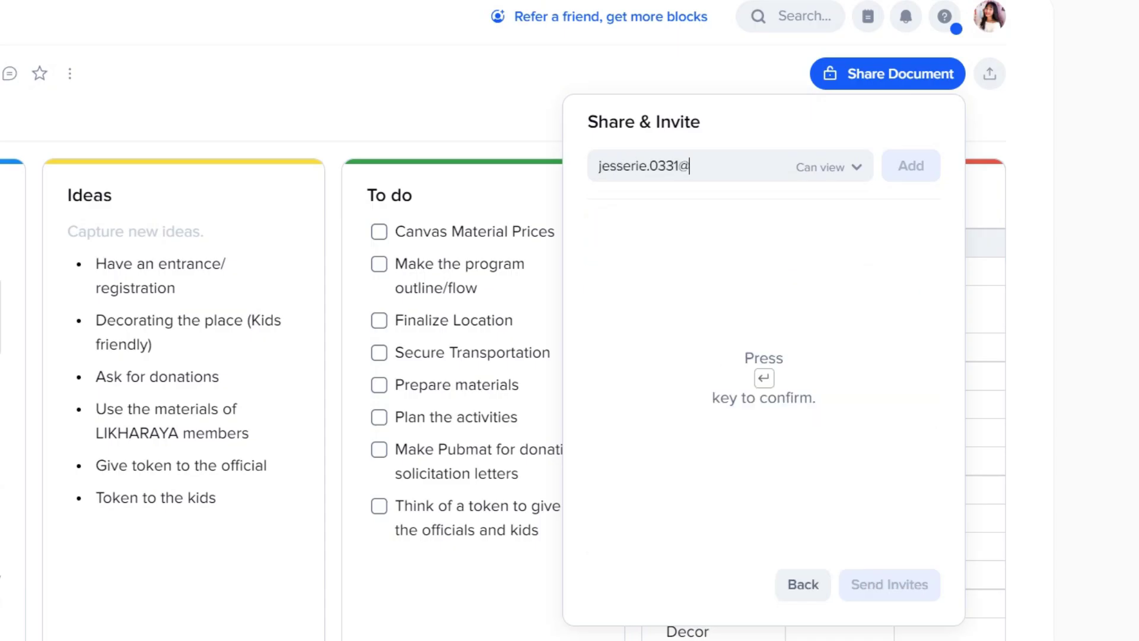
Enter the collaborator's e-mail in Share & Invite and grant Can edit permission.
type("gmail.com")
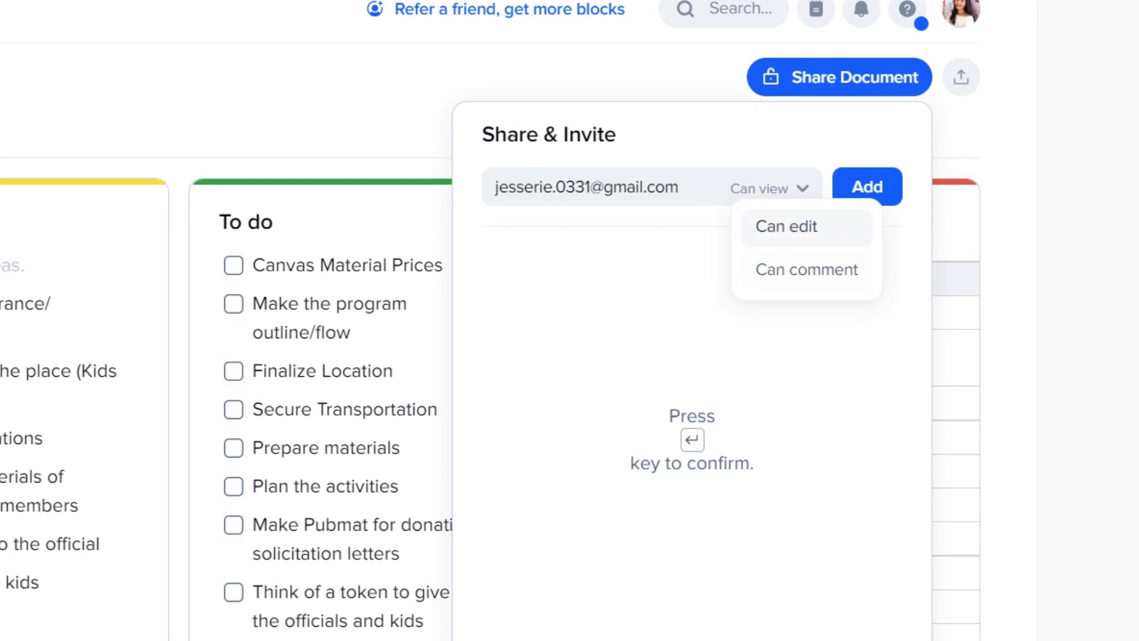
left_click(787, 226)
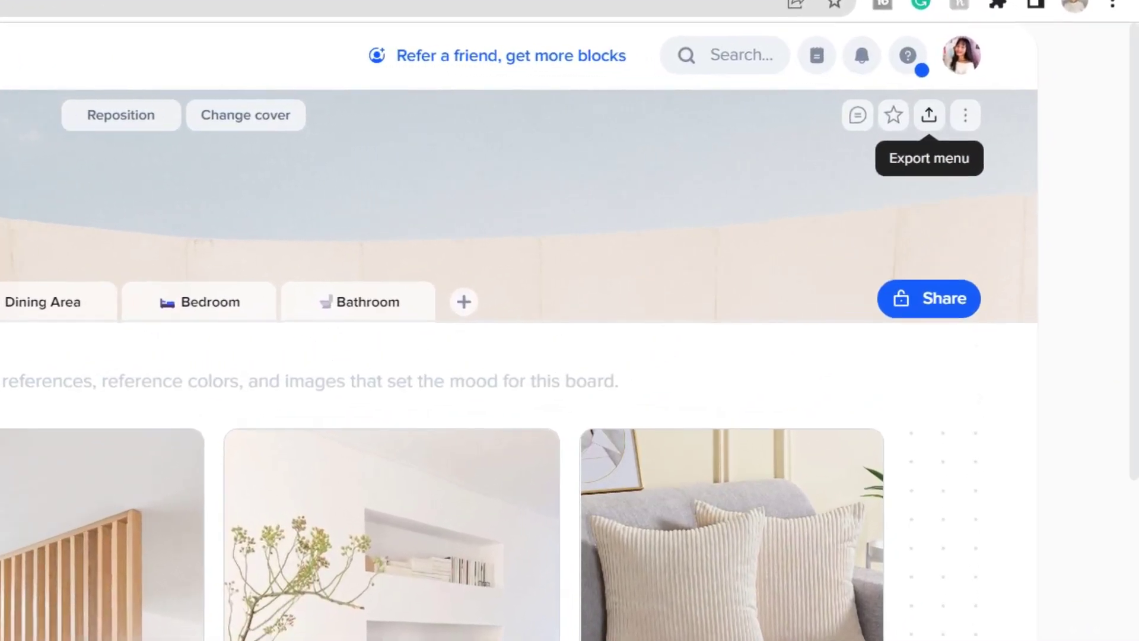
Choose PDF as the export format to produce living area (1).pdf.
left_click(930, 114)
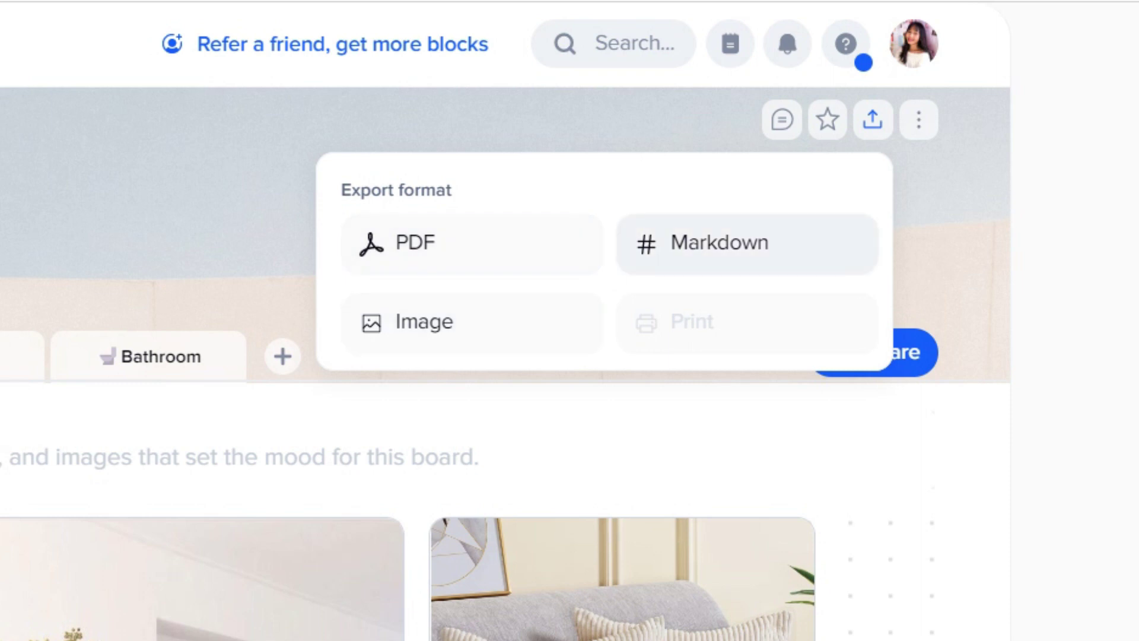
left_click(416, 243)
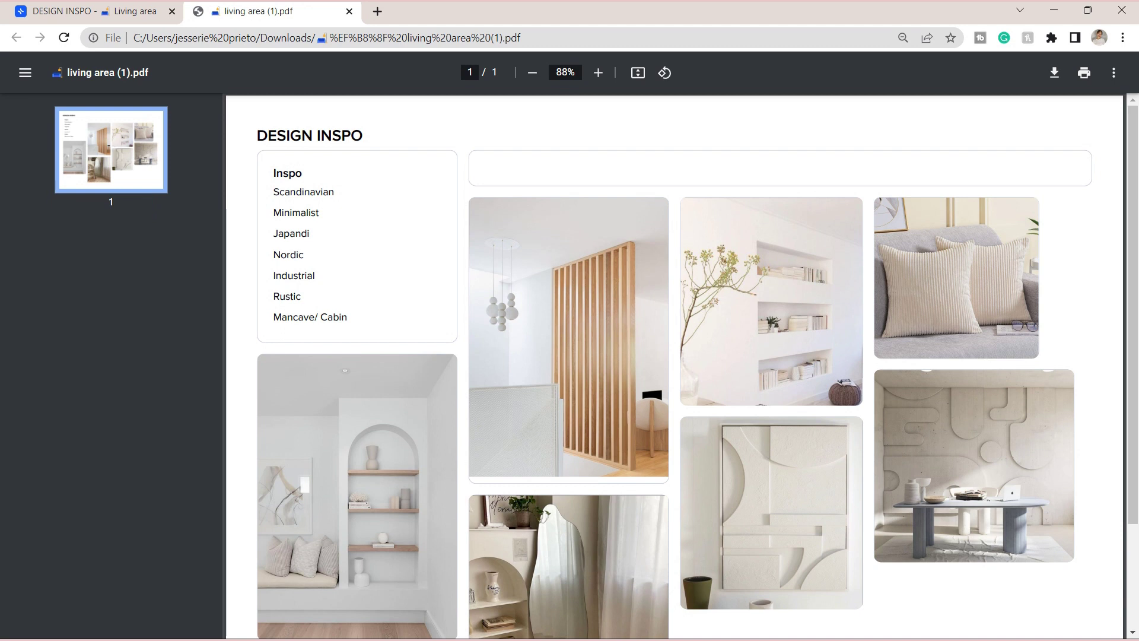
Scroll down and back up through the exported PDF in the viewer.
scroll(675, 365, "down", 2)
scroll(675, 366, "up", 1)
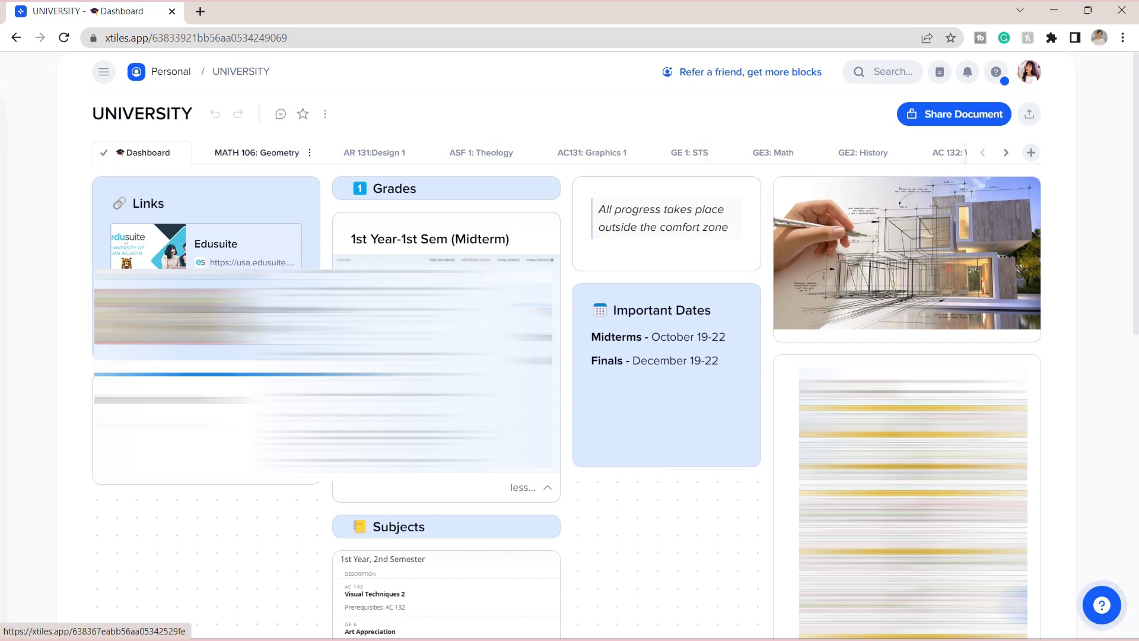
left_click(257, 153)
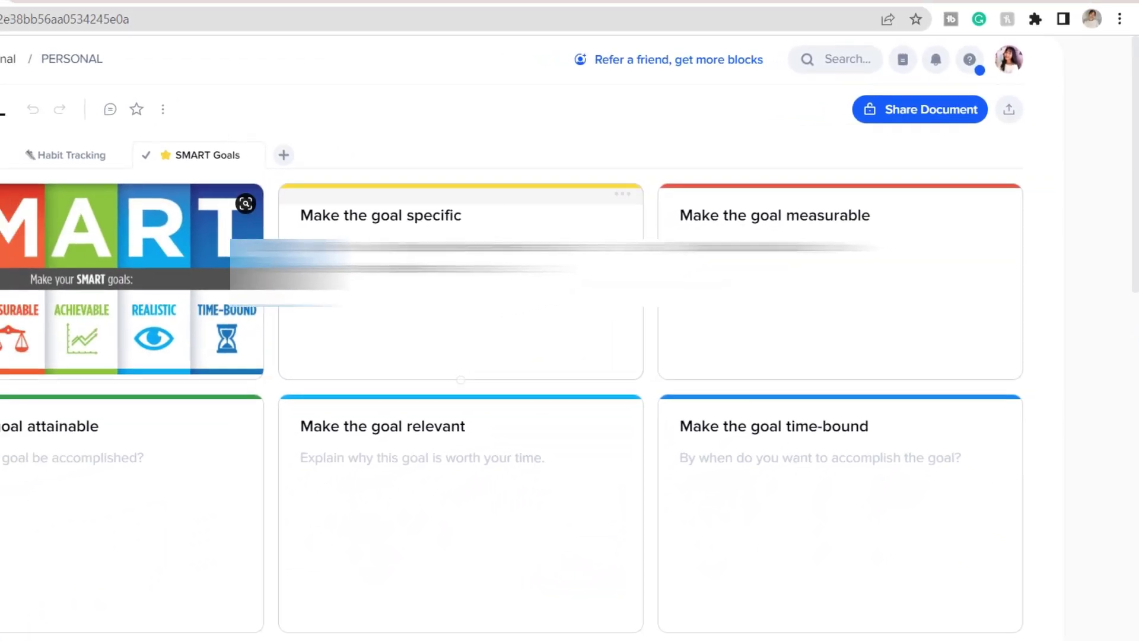
scroll(566, 356, "down", 3)
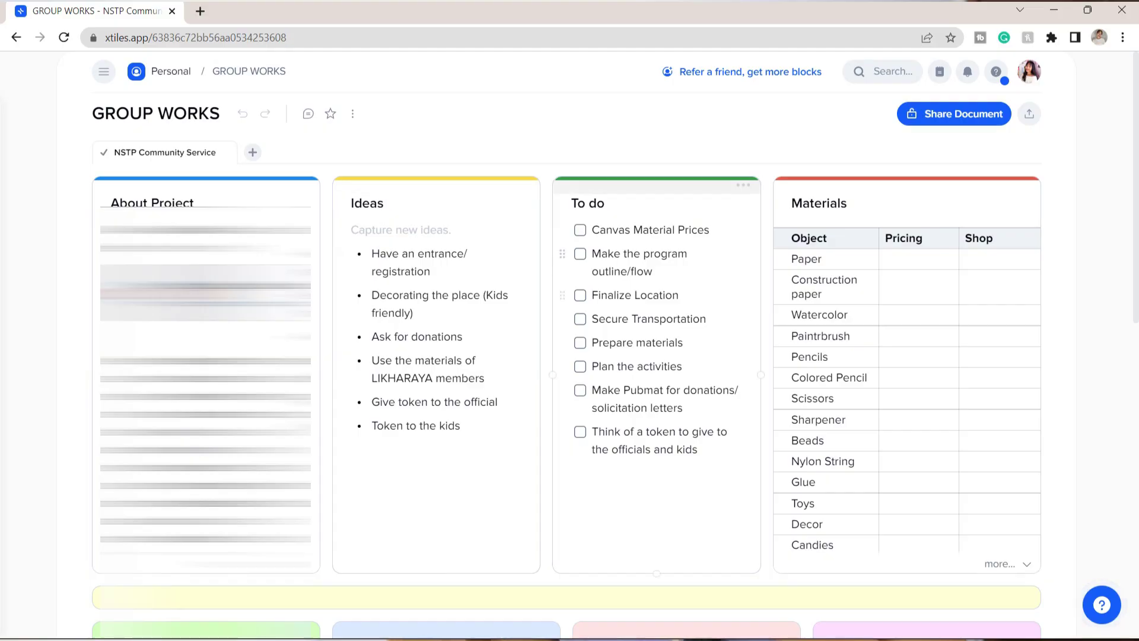
scroll(567, 356, "down", 5)
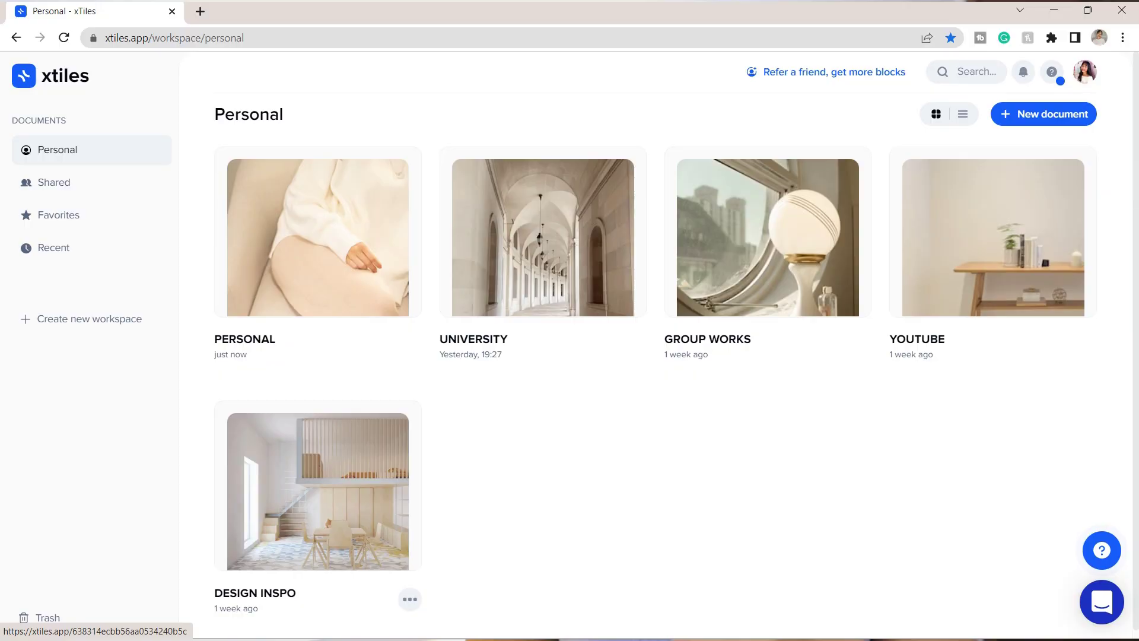
Open DESIGN INSPO and step through the Living area, Kitchen and Dining Area boards.
left_click(318, 491)
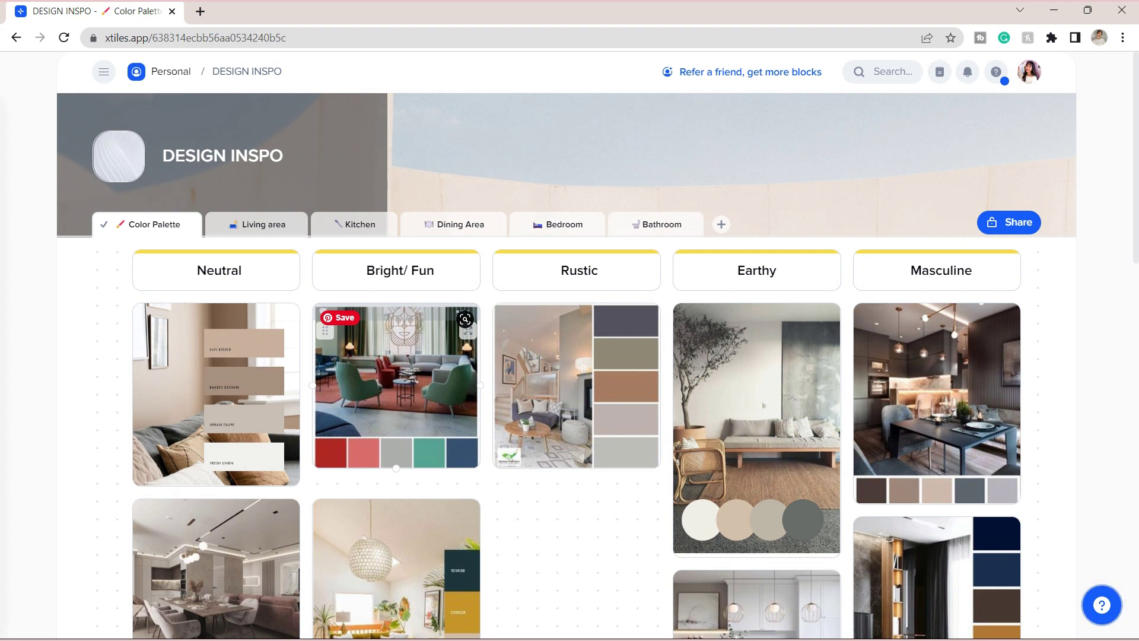
scroll(397, 386, "down", 6)
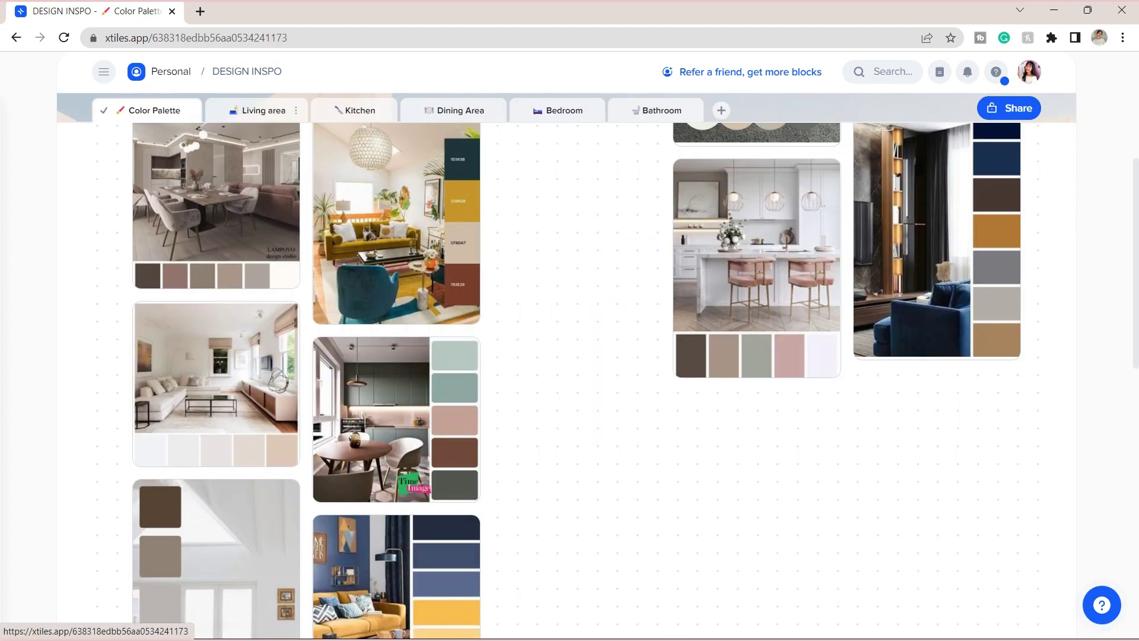
left_click(264, 110)
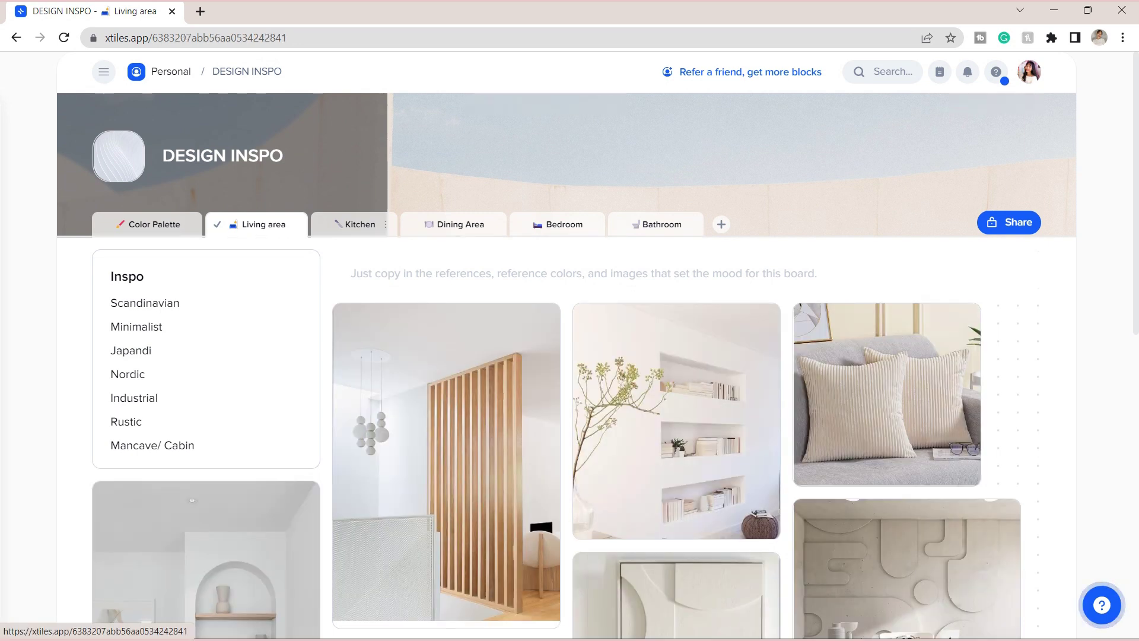
left_click(356, 224)
scroll(807, 332, "down", 7)
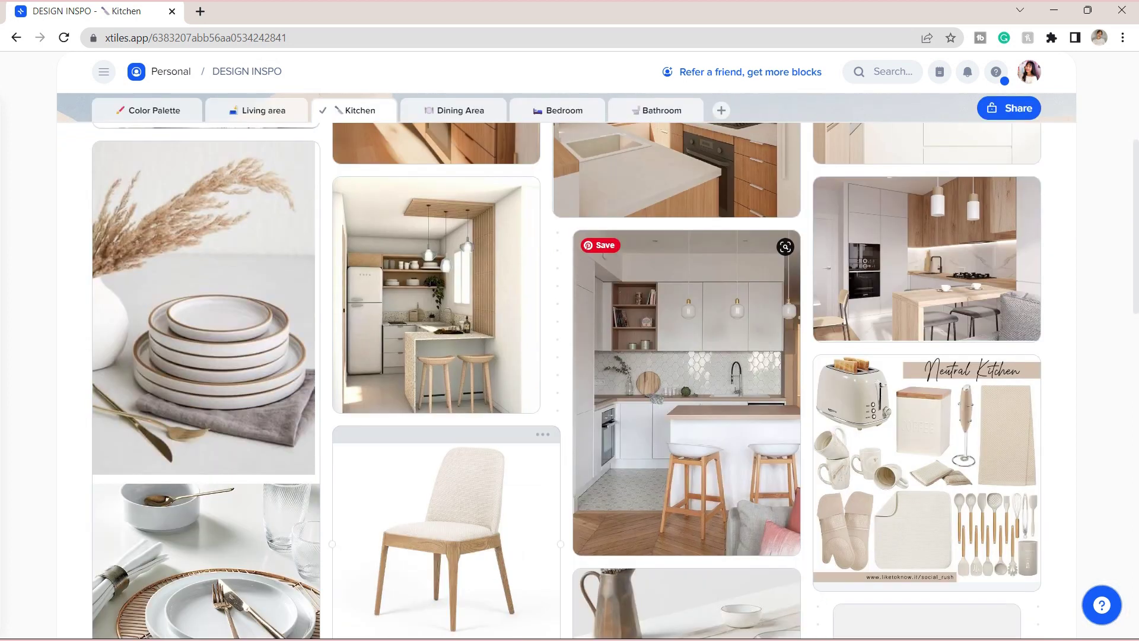
scroll(570, 356, "up", 7)
left_click(461, 224)
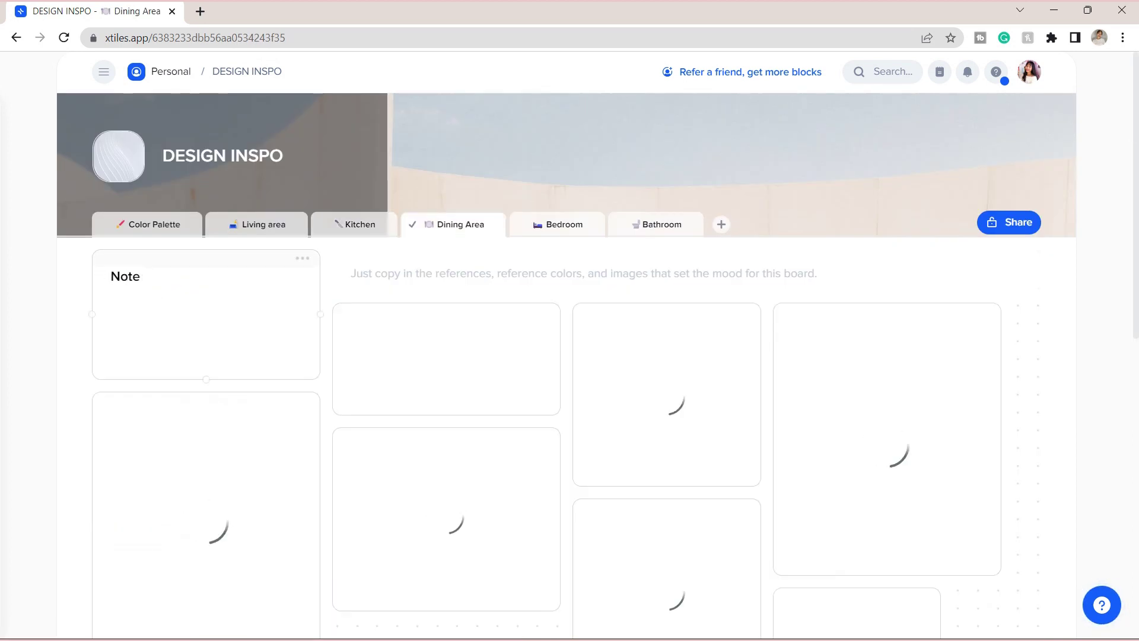